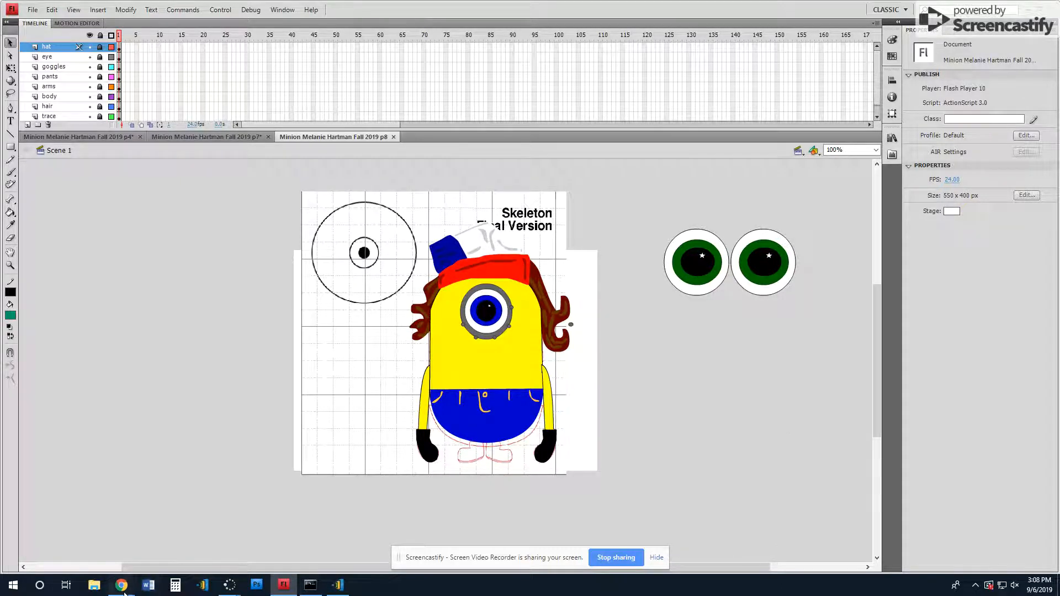
Step: Switch to Chrome and copy the Shutterstock Superman logo from the open image search results
mouse_move(122, 584)
click(92, 539)
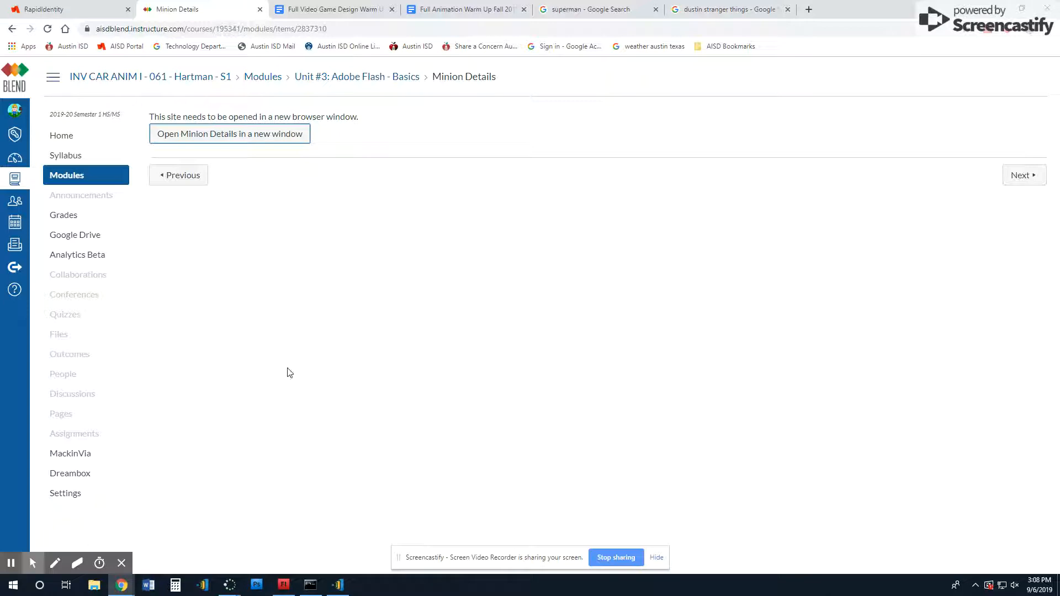
click(596, 4)
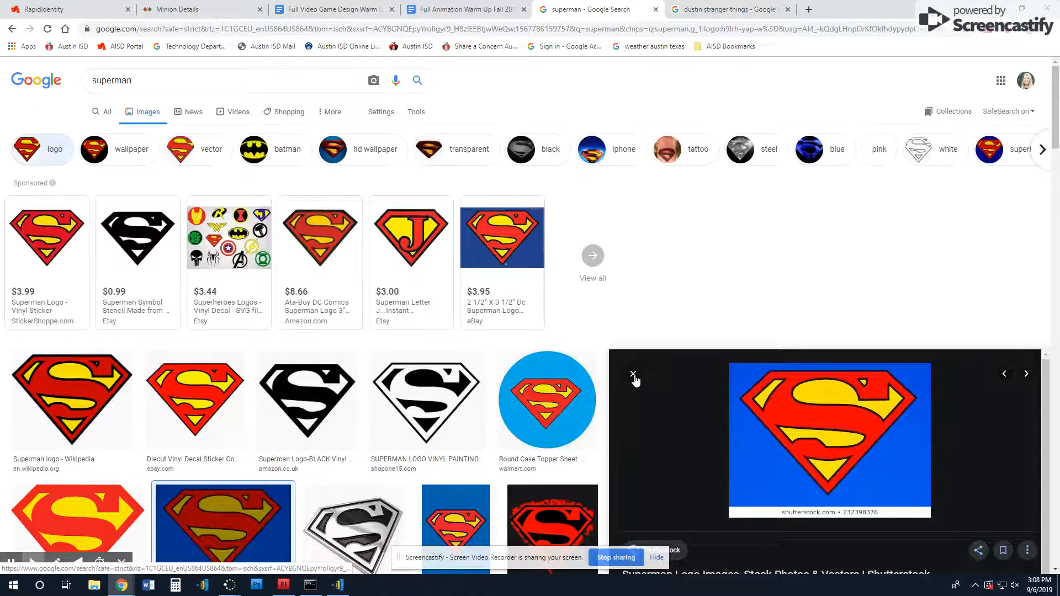
click(622, 319)
click(846, 397)
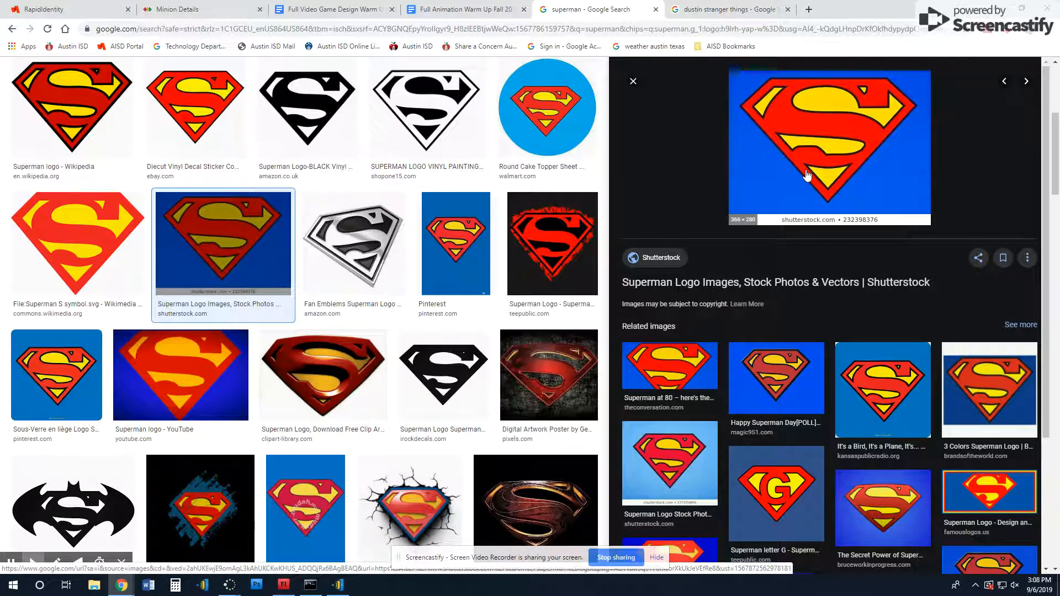
right_click(828, 143)
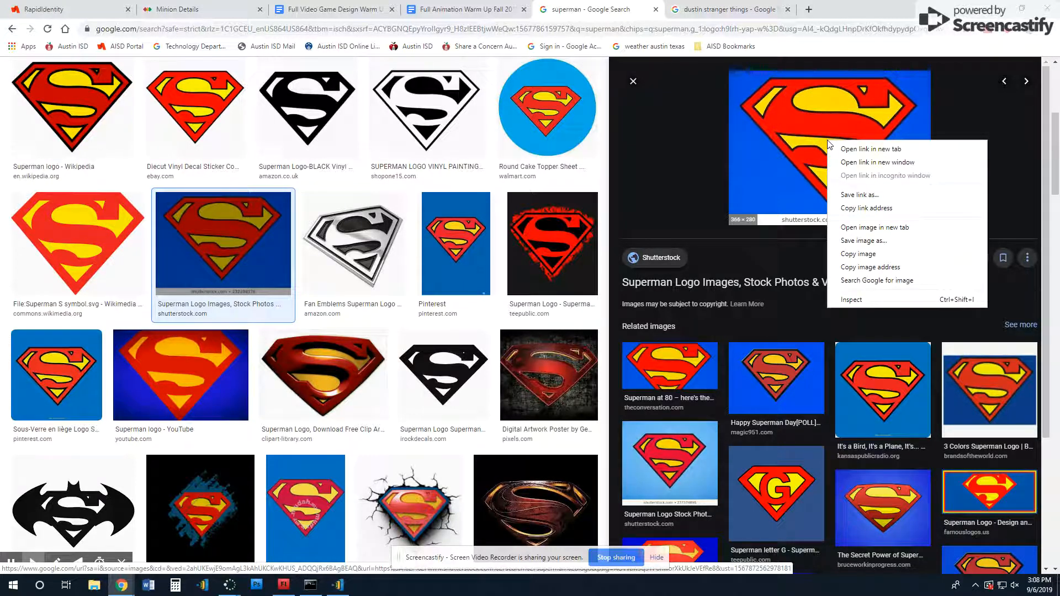
click(853, 254)
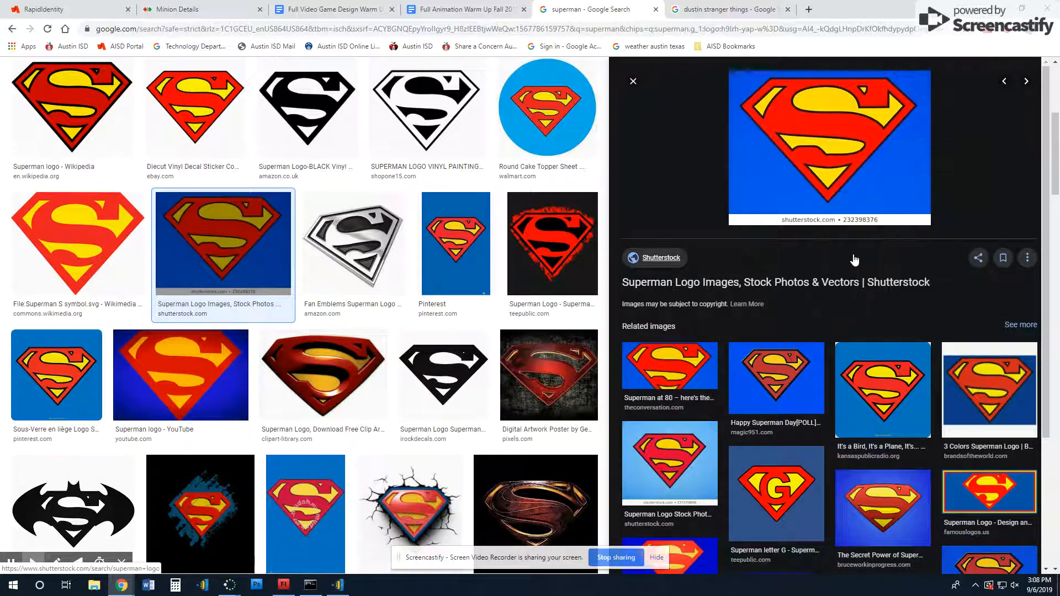
Step: Back in Flash, create a new Flash File (ActionScript 3.0) document and paste the copied Superman logo onto its stage
click(281, 587)
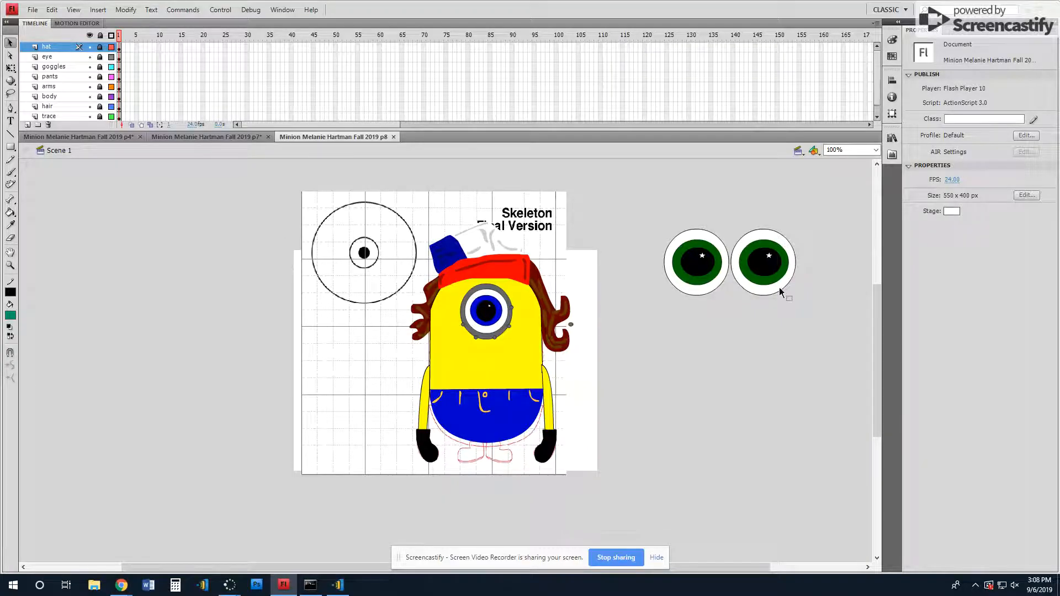
click(29, 10)
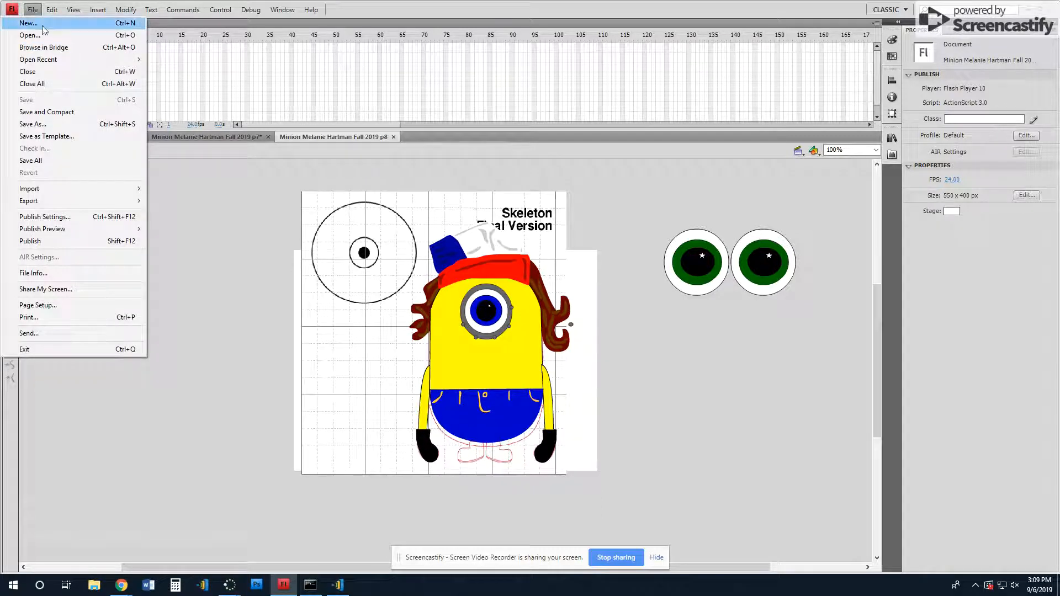
click(31, 24)
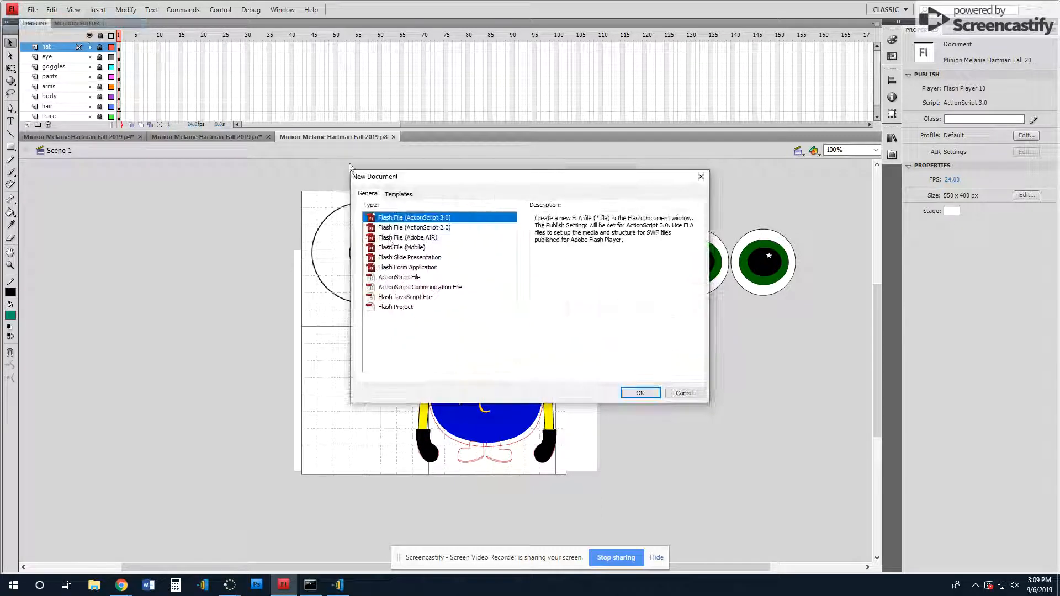
click(638, 393)
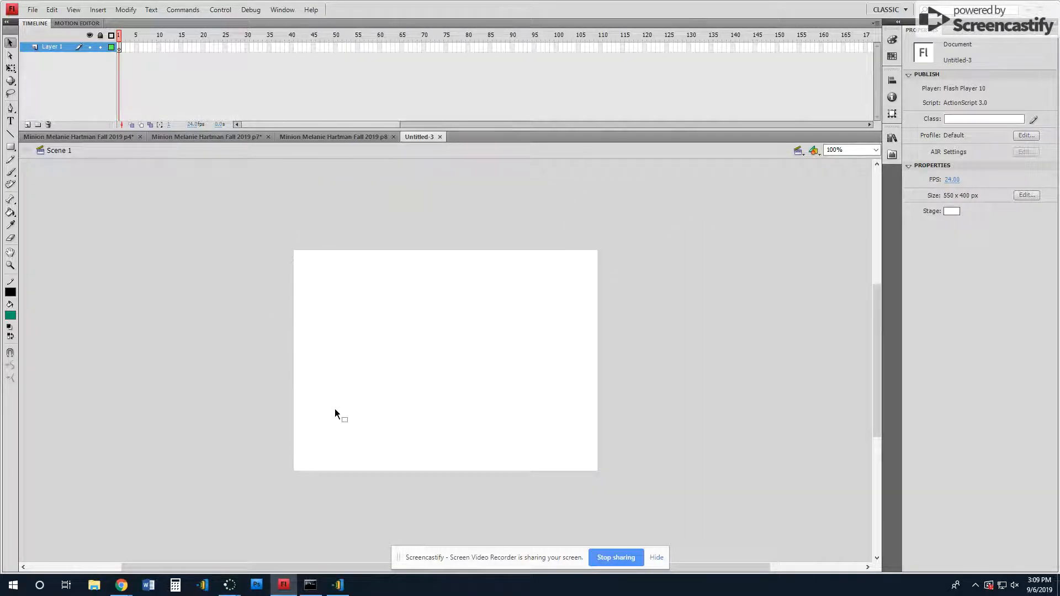
right_click(389, 309)
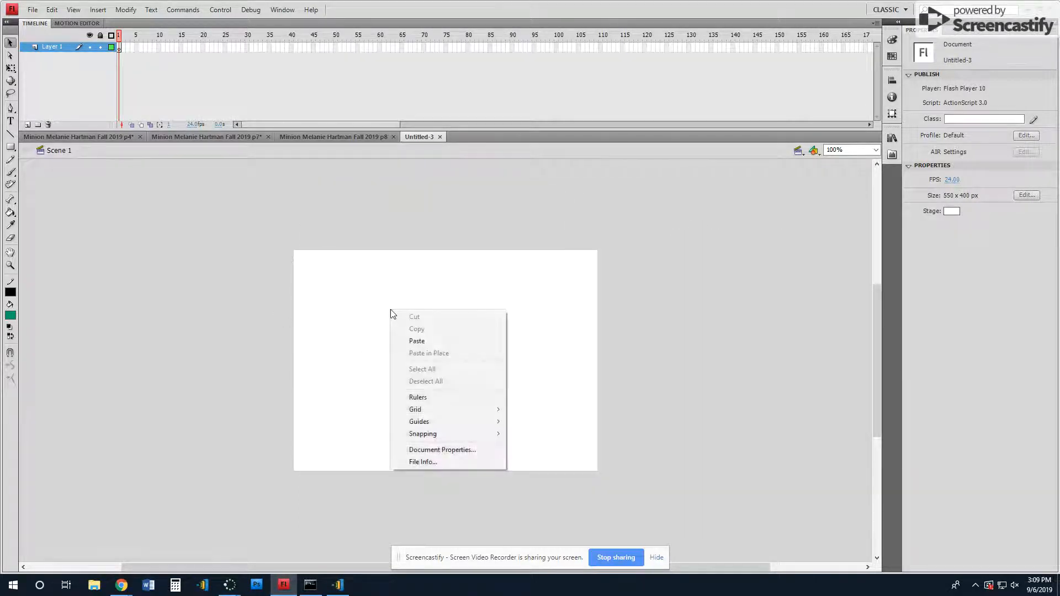
click(403, 342)
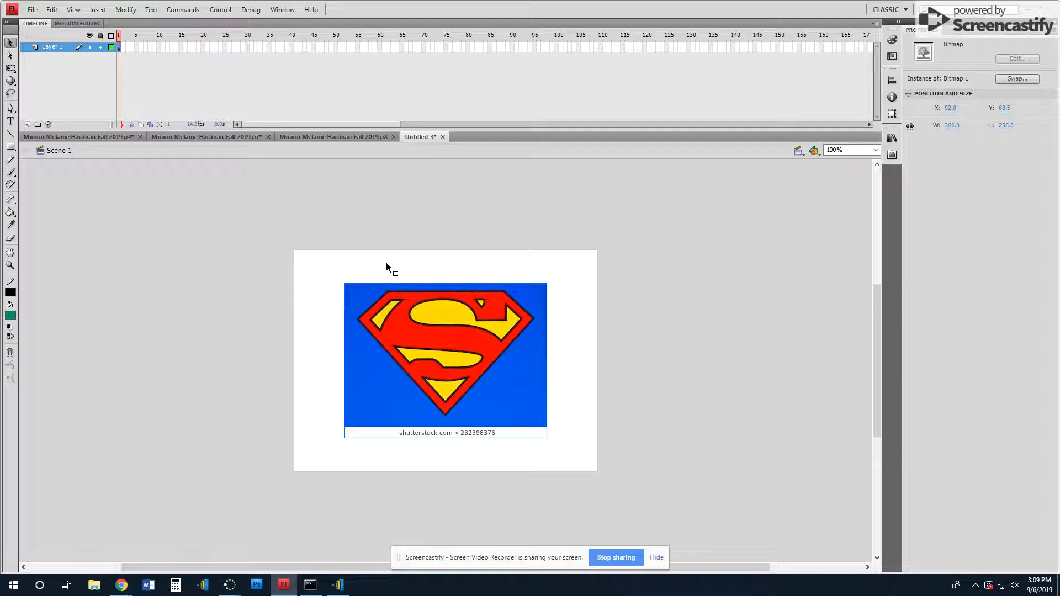
Step: Lock the logo image's layer, add a new layer above it, and ready the Brush tool with a red fill
click(100, 47)
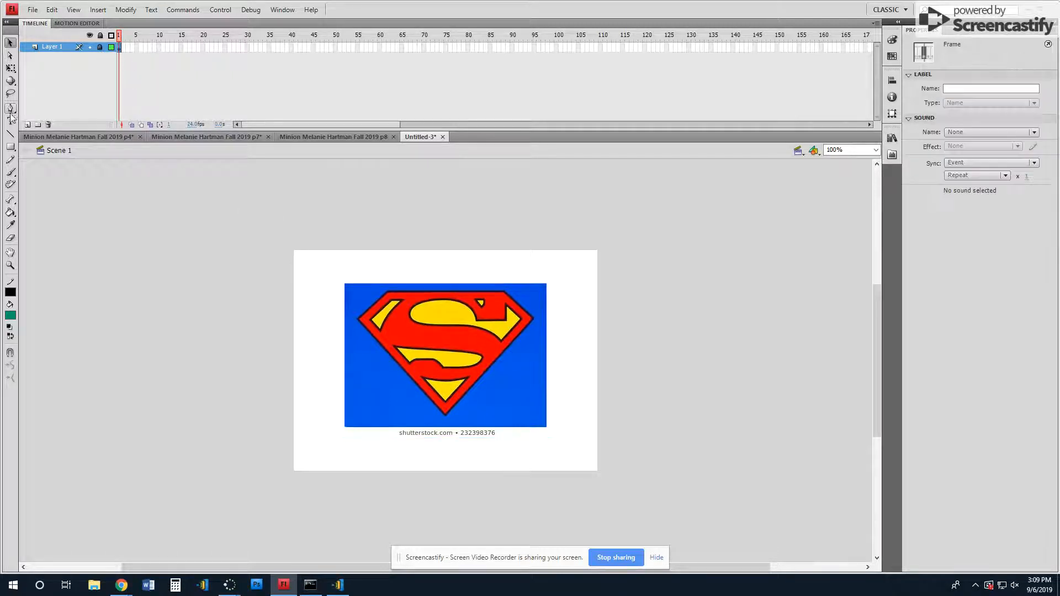
click(15, 314)
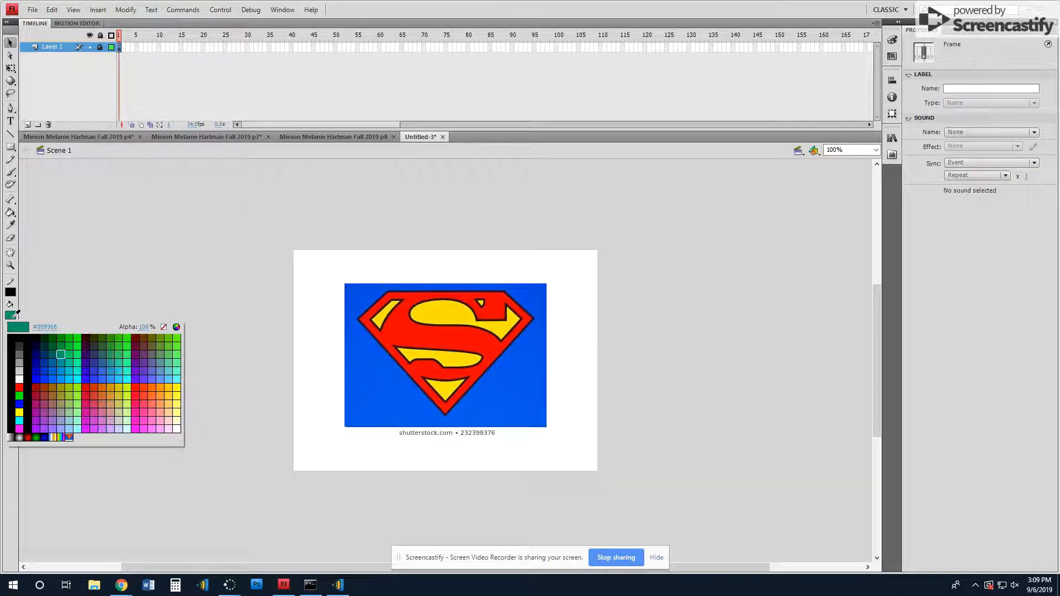
click(20, 388)
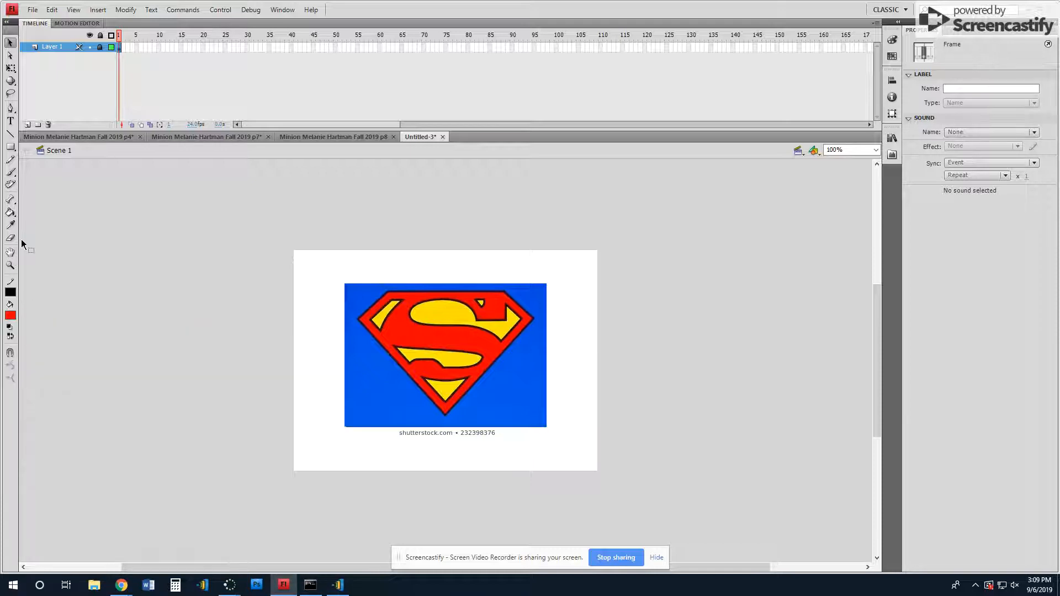
click(12, 172)
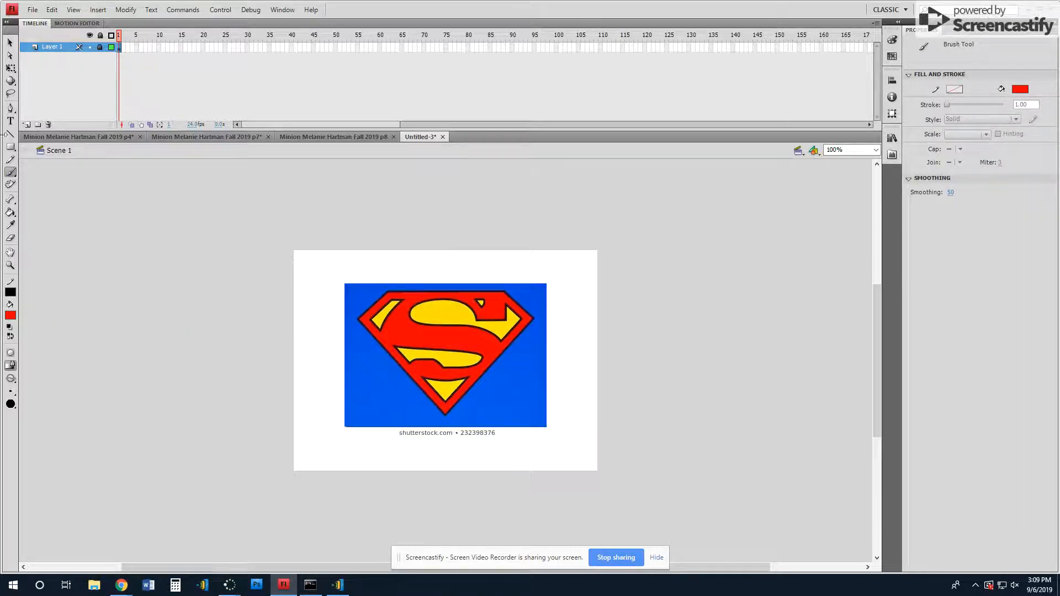
click(29, 122)
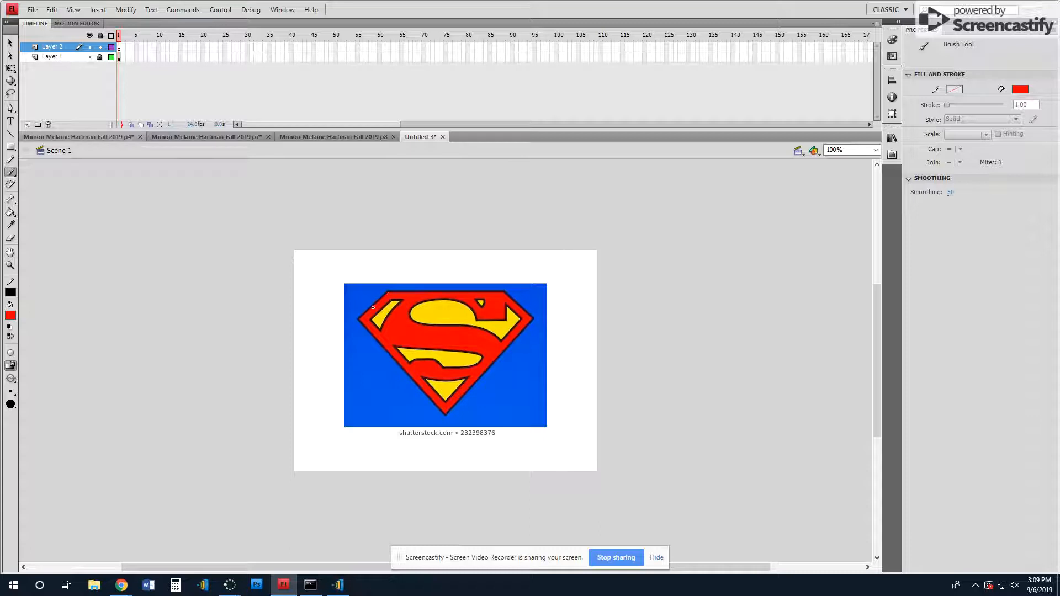
Step: Brush red strokes along the shield's border and around the inner shapes of the Superman logo to trace it
drag(358, 319, 443, 408)
drag(479, 373, 534, 318)
drag(389, 296, 392, 297)
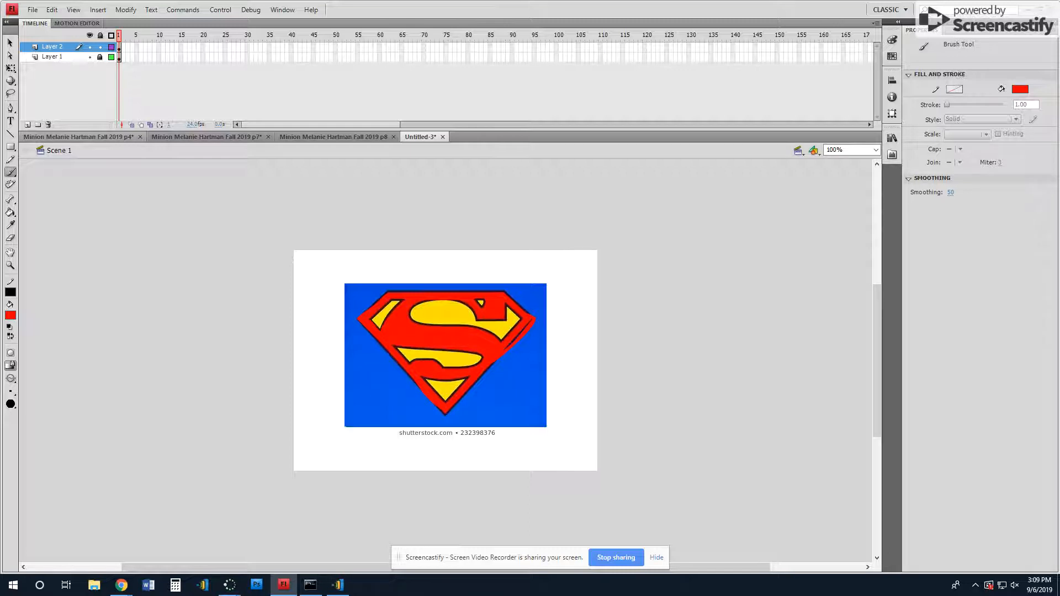
drag(392, 298, 372, 316)
mouse_move(518, 320)
mouse_down()
mouse_move(501, 337)
mouse_move(489, 326)
mouse_move(409, 313)
mouse_up()
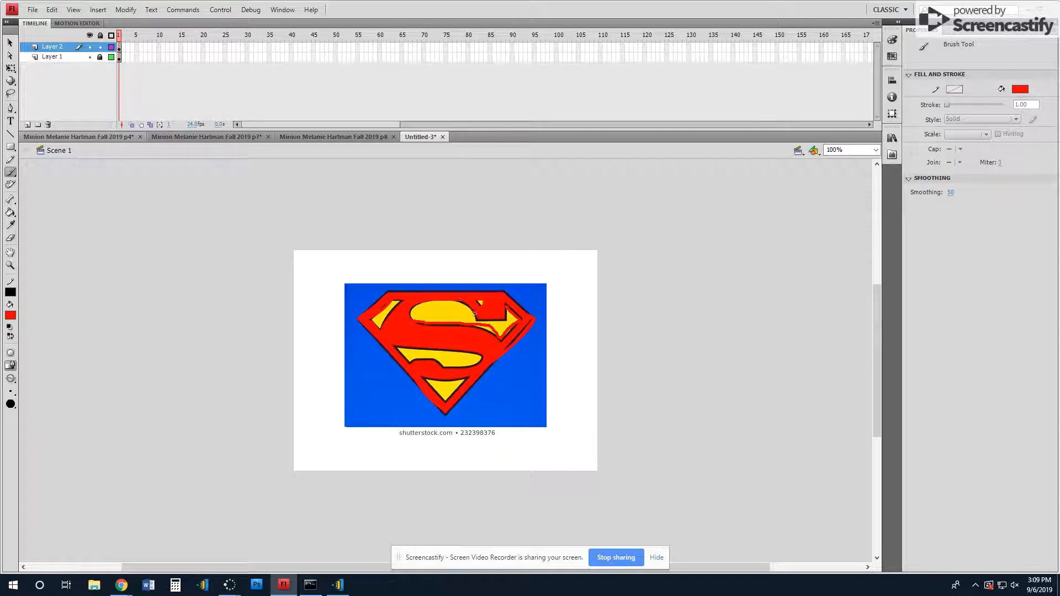
drag(505, 309, 506, 308)
mouse_move(397, 346)
mouse_down()
mouse_move(412, 359)
mouse_move(469, 365)
mouse_up()
mouse_move(425, 380)
mouse_down()
mouse_move(447, 404)
mouse_move(456, 388)
mouse_up()
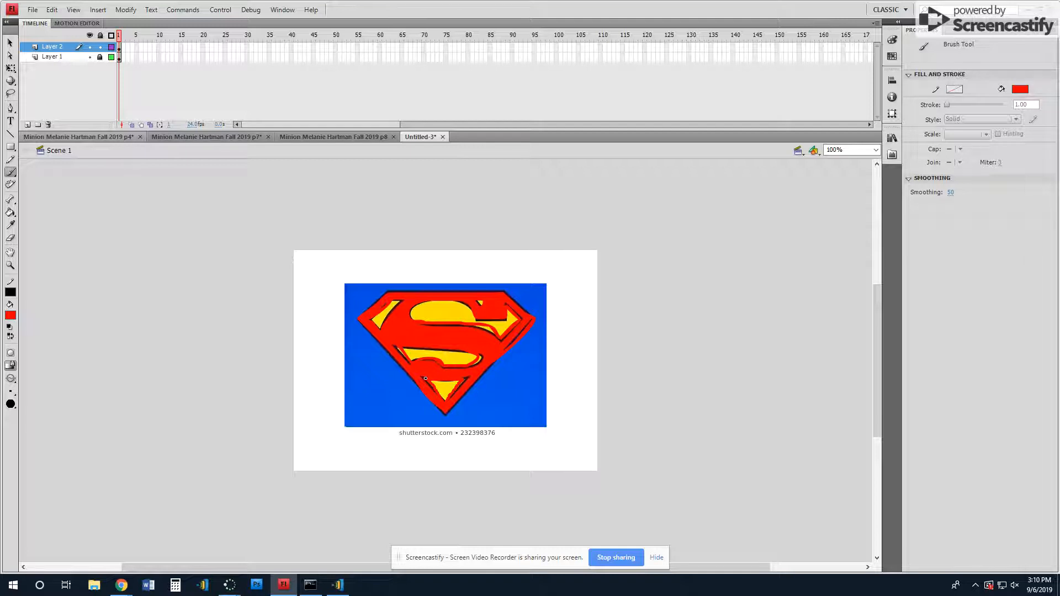
Step: Use the Paint Bucket to fill the traced logo's band areas with red and its inner shapes with yellow
click(9, 212)
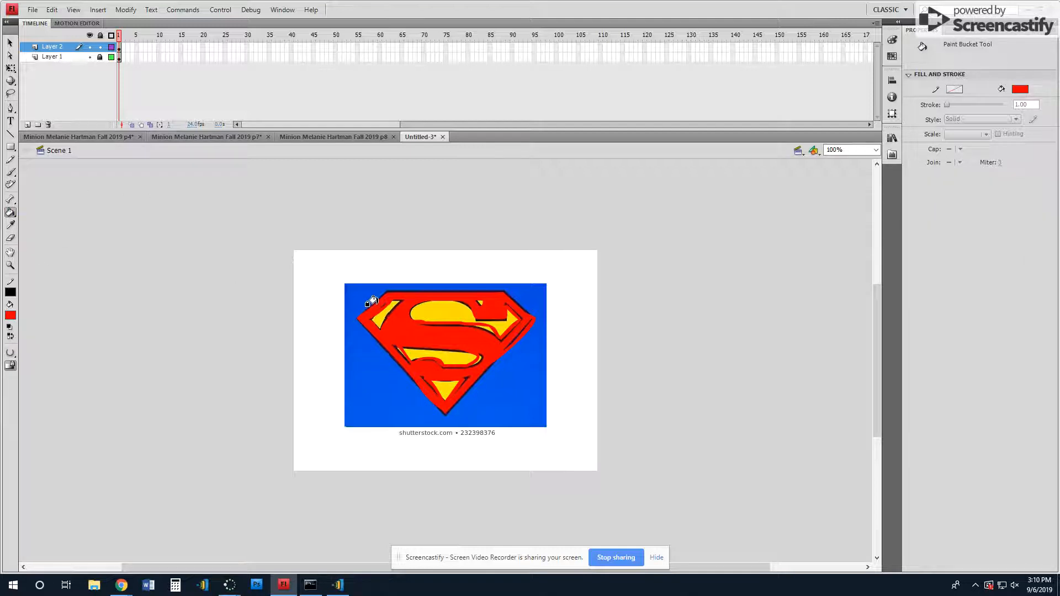
click(385, 323)
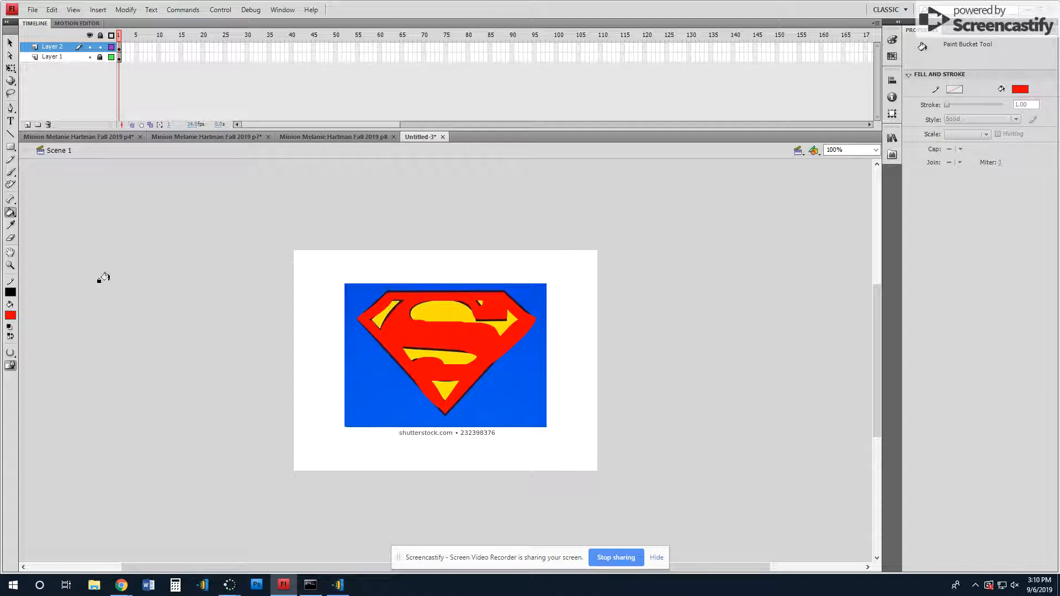
click(12, 316)
click(19, 412)
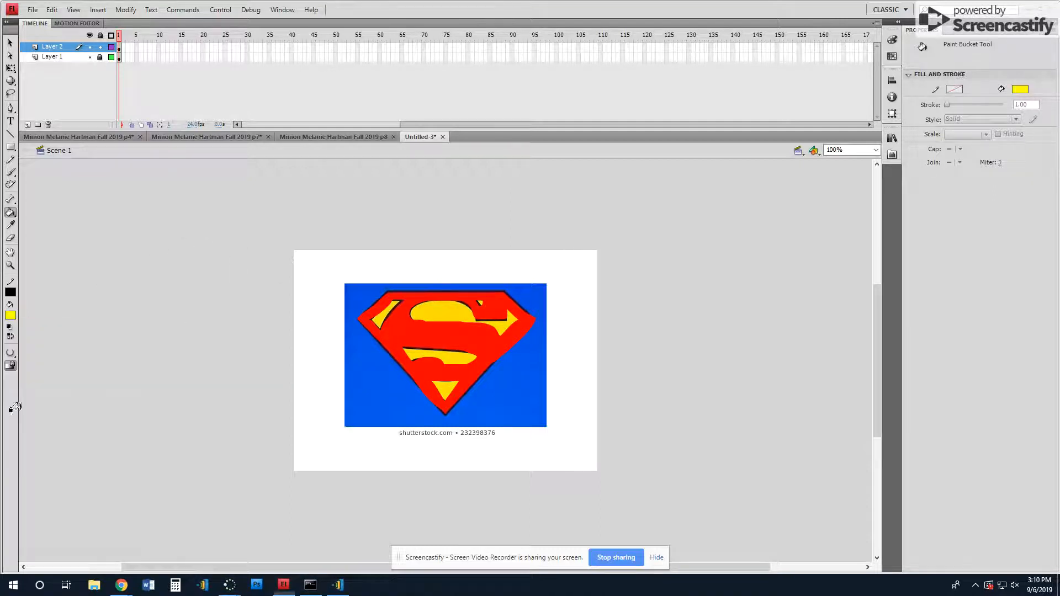
click(421, 310)
click(373, 309)
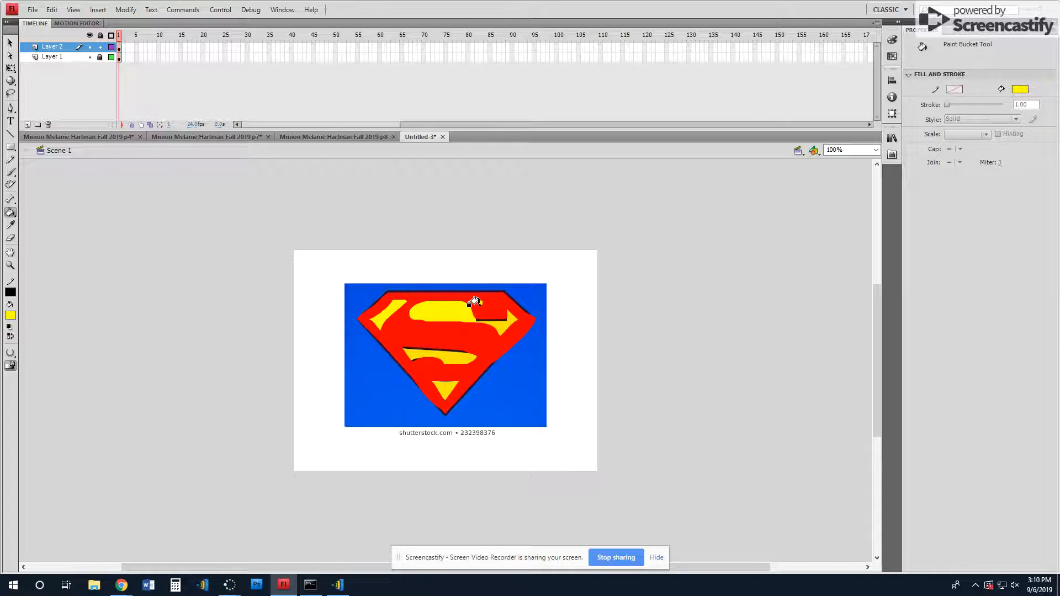
click(490, 322)
click(477, 320)
click(433, 353)
click(442, 386)
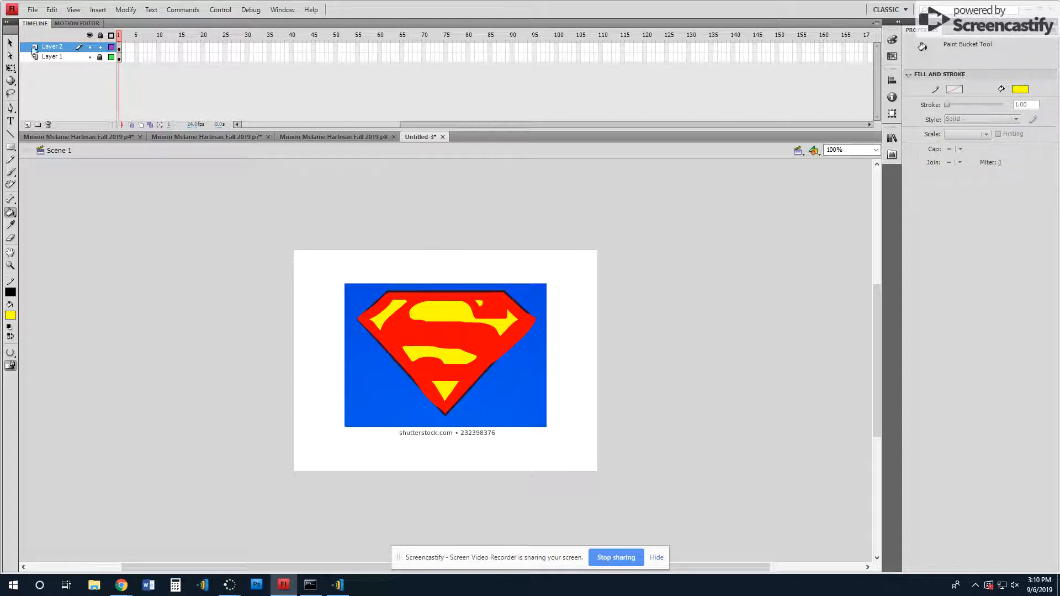
Step: Select the entire traced logo drawing on Layer 2 and copy it
click(9, 43)
drag(292, 245, 597, 456)
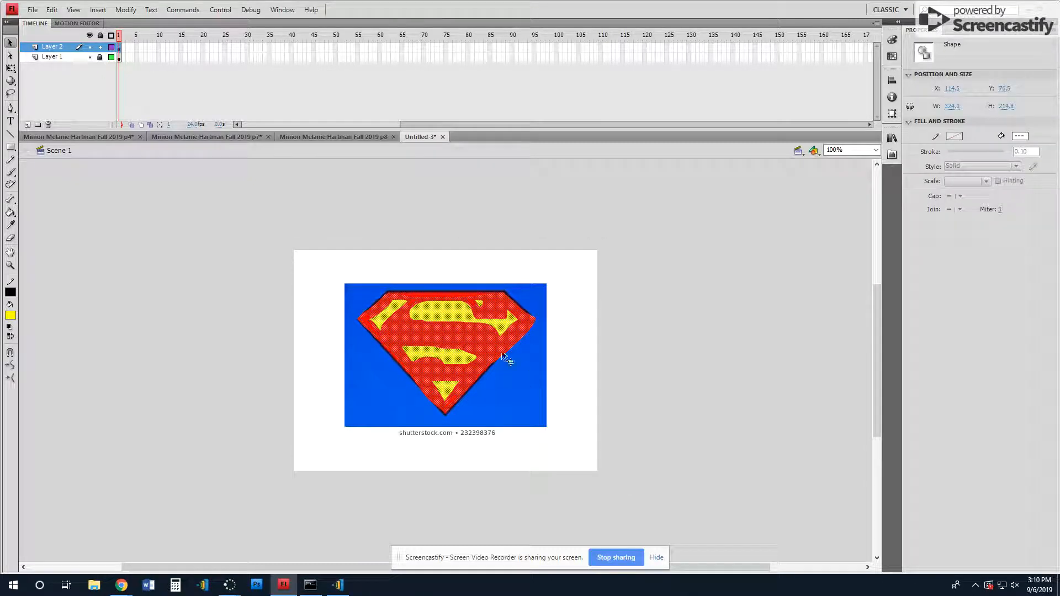
right_click(453, 350)
click(466, 141)
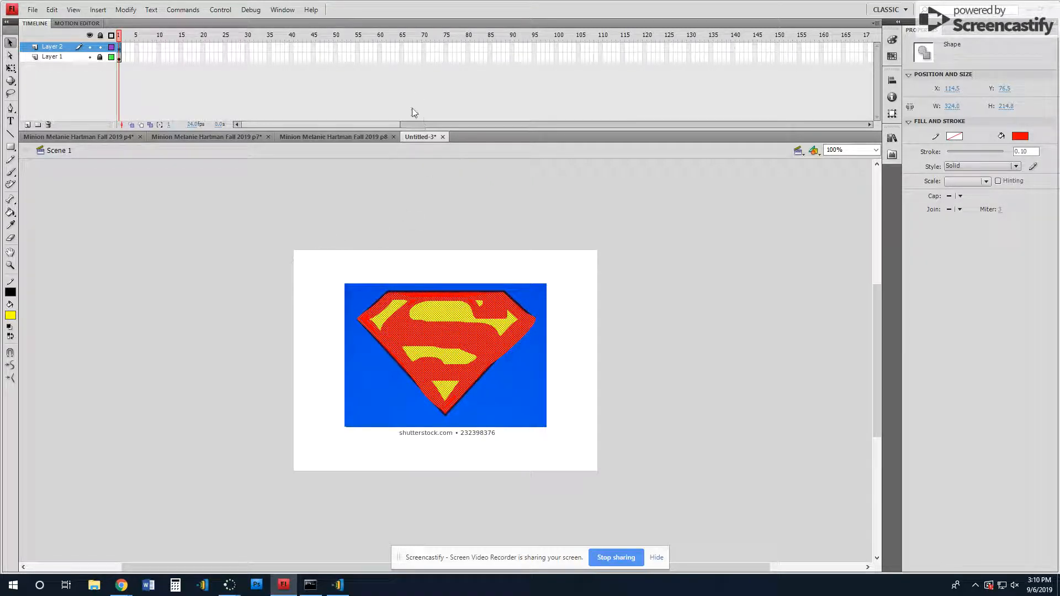
Step: In the Minion p8 document, add a new layer named logo above the hat layer
click(343, 138)
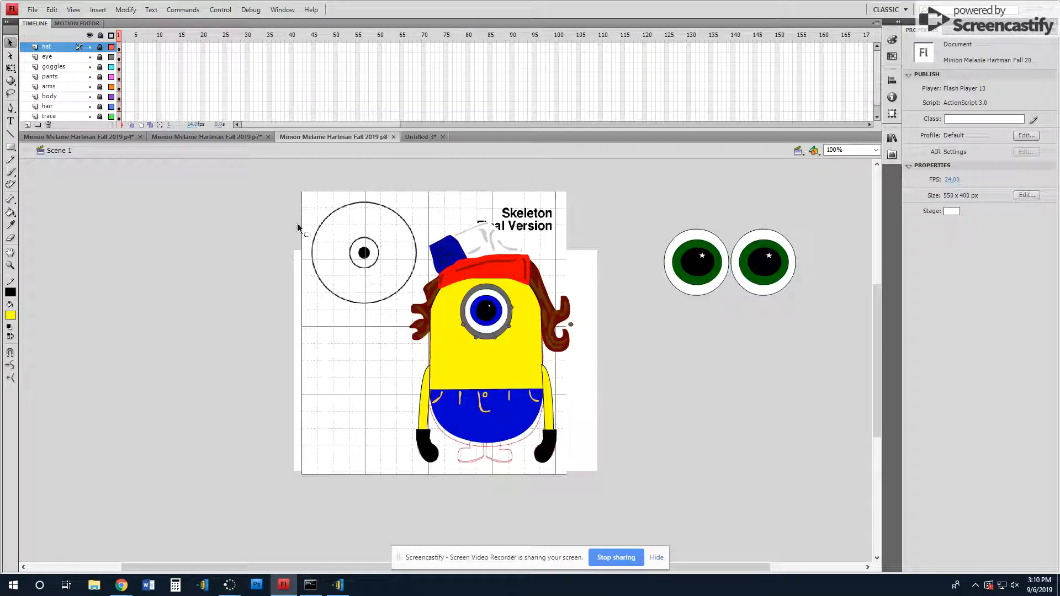
click(27, 125)
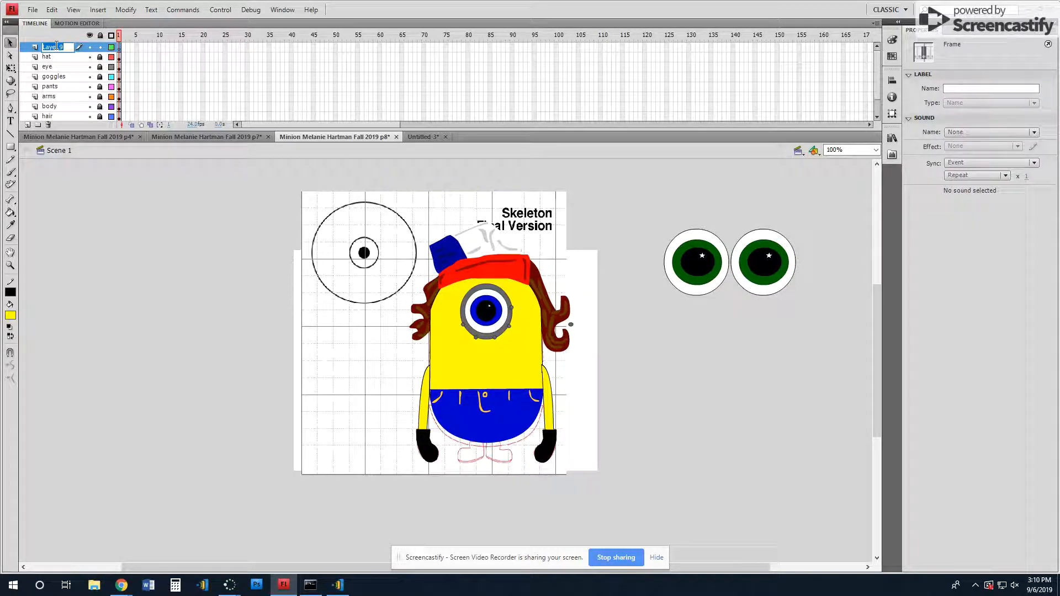
text(logo)
key(Return)
Step: Paste the traced logo onto the logo layer and move it to the empty area beside the minion
right_click(208, 331)
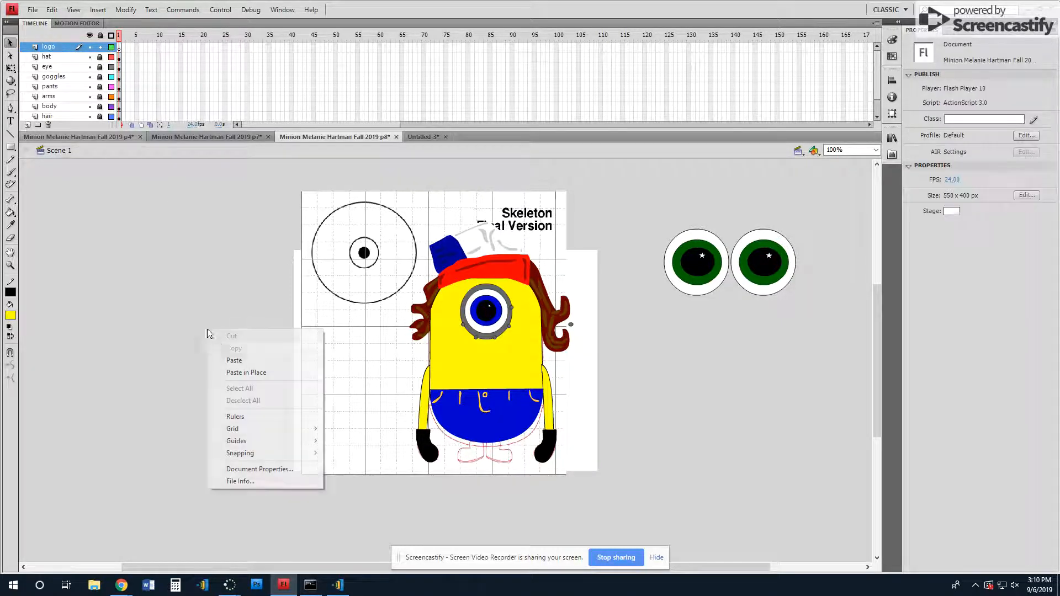
click(234, 360)
drag(417, 340, 224, 279)
Step: Scale the logo down to about 170 px wide with Free Transform and place it on the minion's chest below the goggle
key(q)
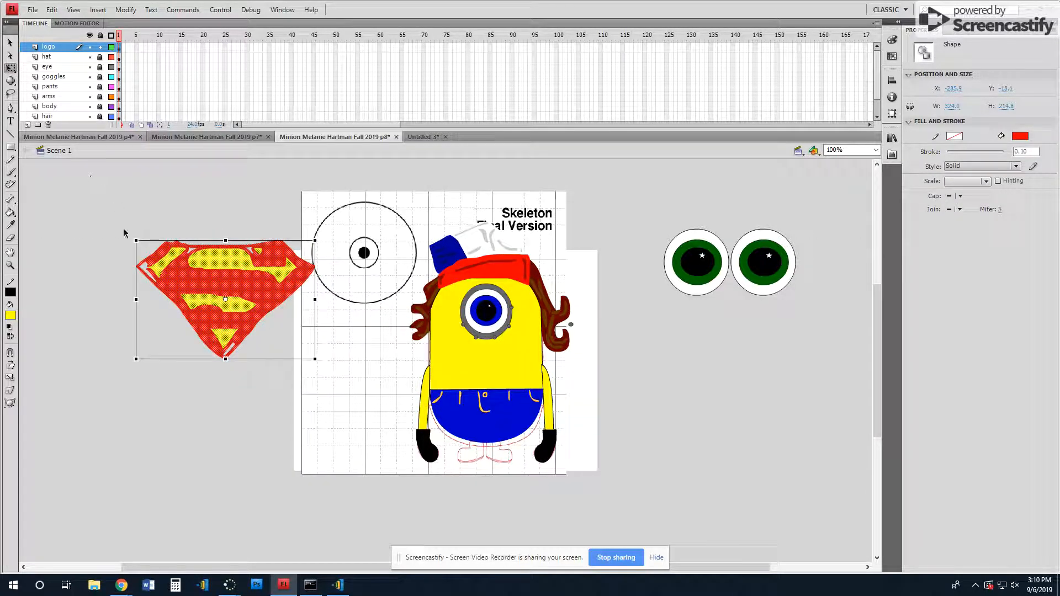
drag(136, 241, 195, 283)
drag(246, 313, 482, 366)
drag(429, 334, 441, 345)
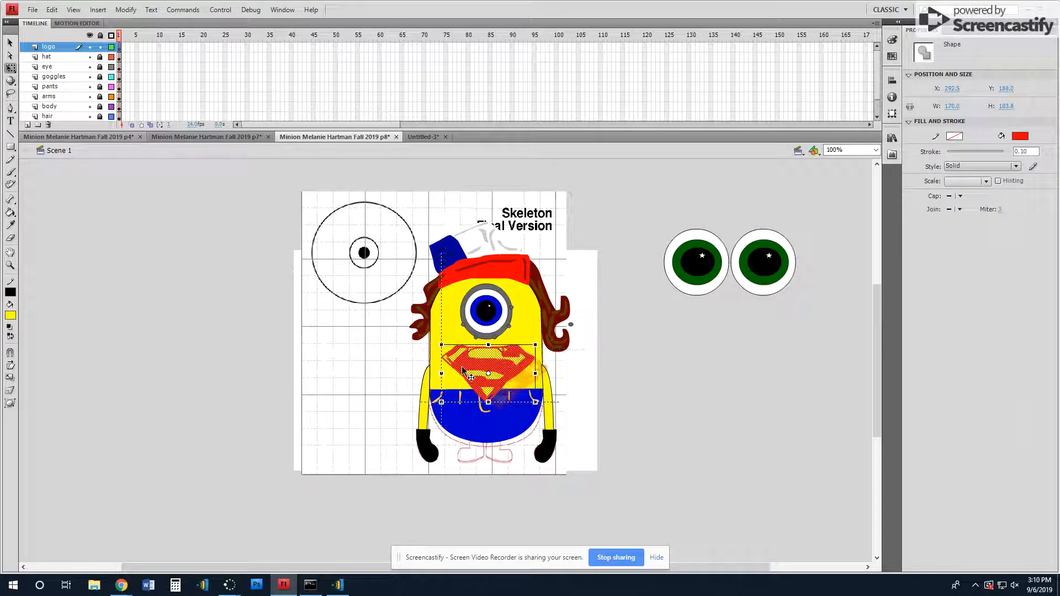
click(192, 330)
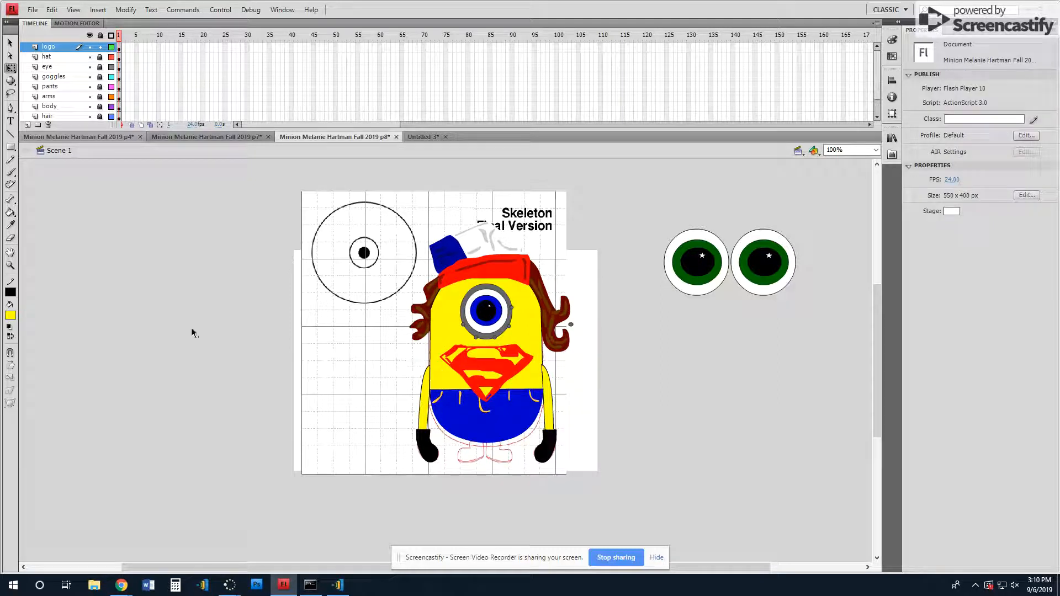
Step: Ready the Paint Bucket tool with a red fill colour
click(10, 315)
click(23, 390)
click(10, 212)
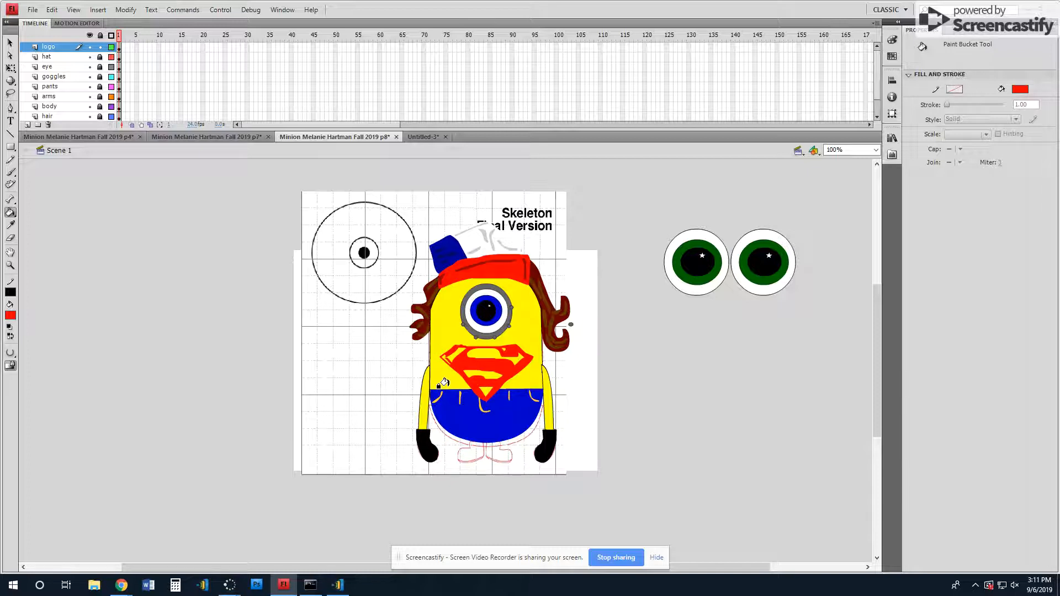
Step: Save the minion document and close the Untitled-3 tracing document
click(33, 9)
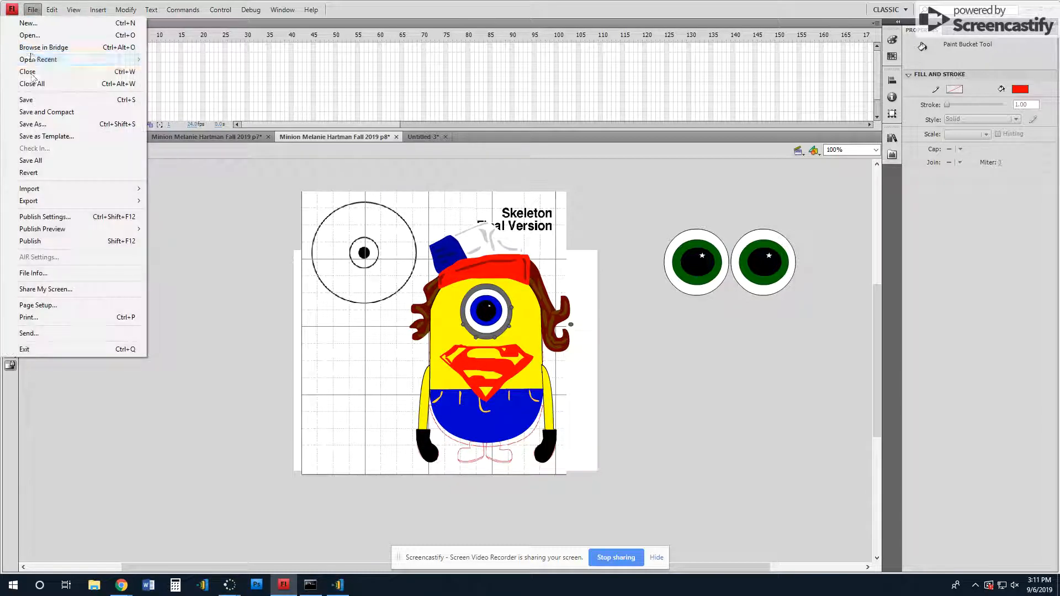
click(22, 97)
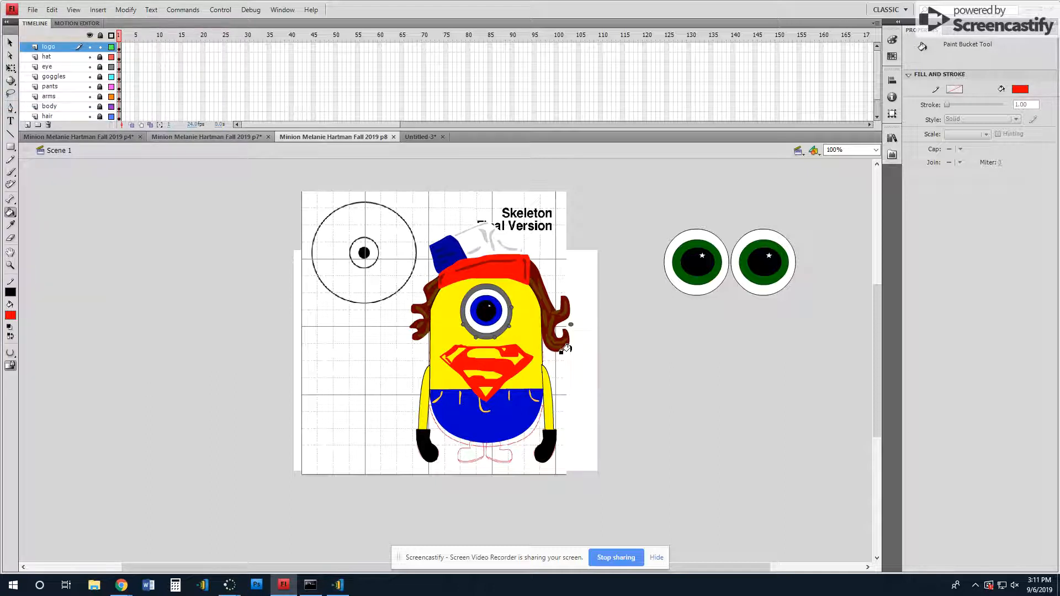
click(420, 138)
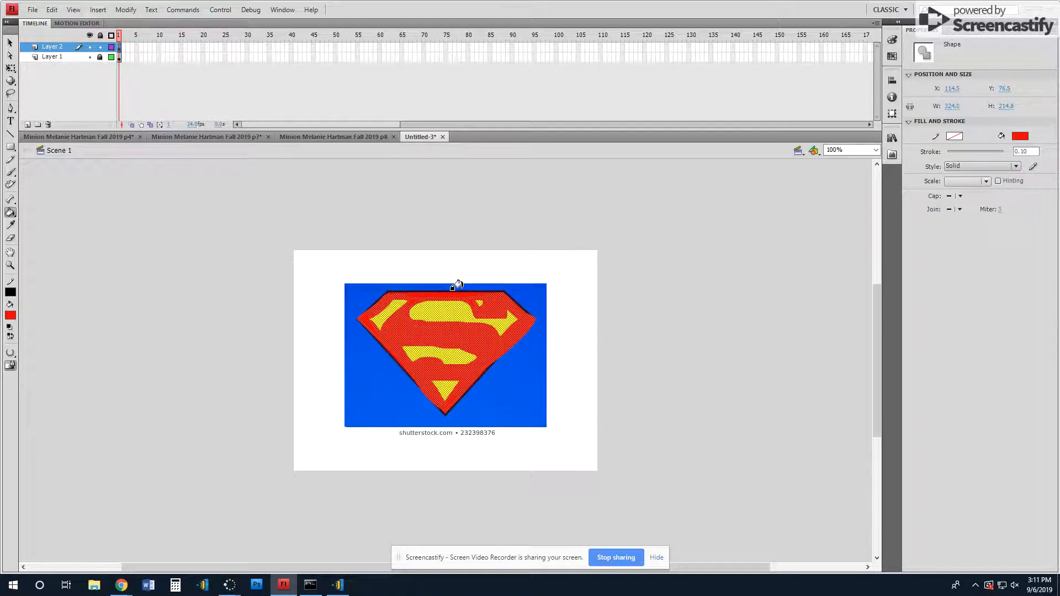
click(442, 137)
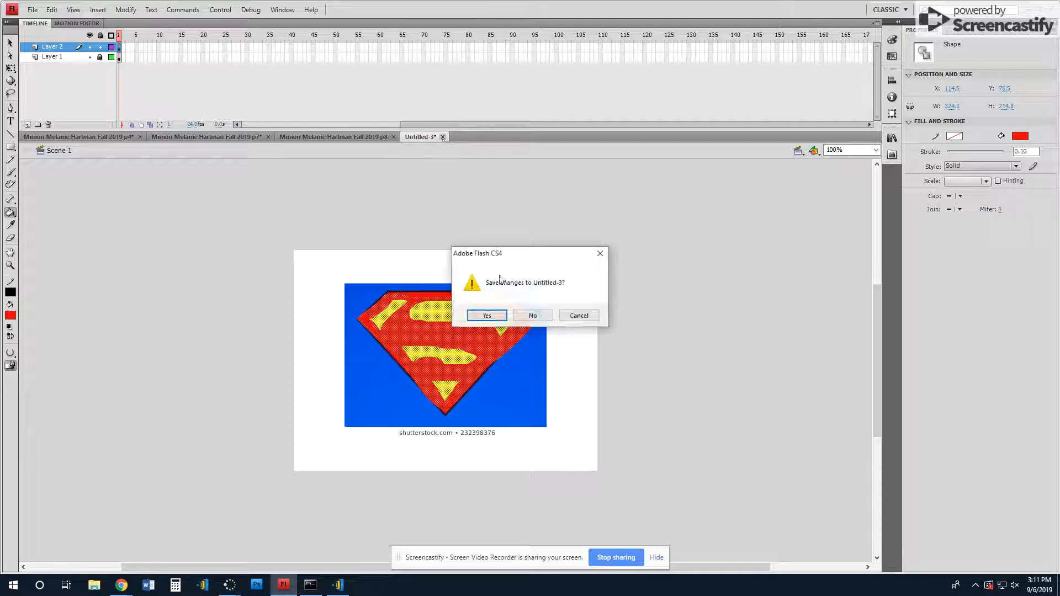